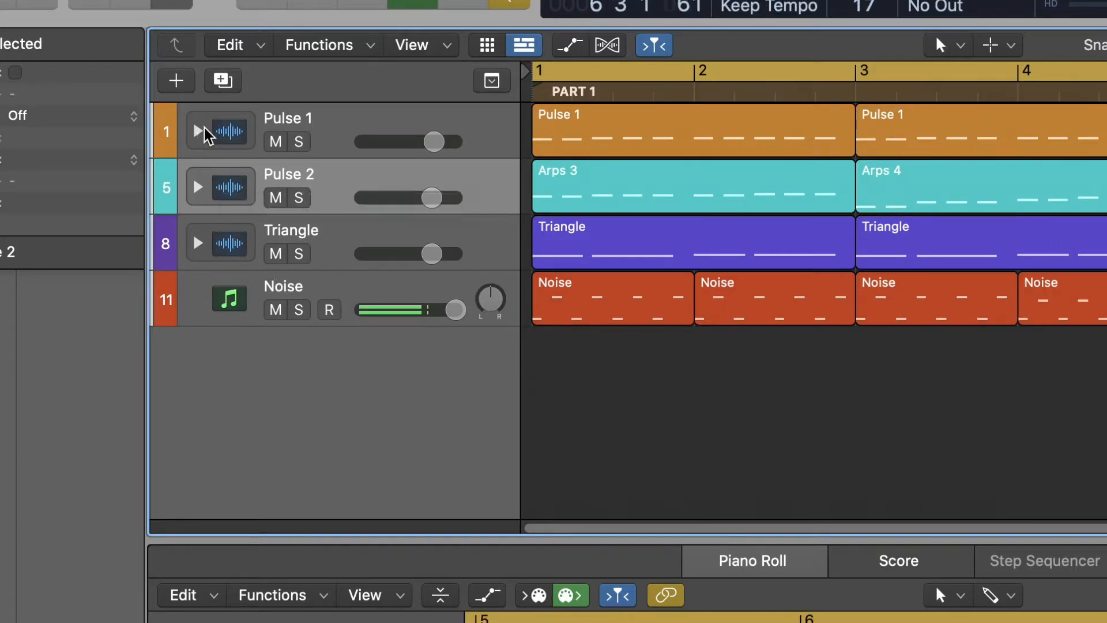
# Step: Expand the Pulse 1, Pulse 2 and Triangle track stacks to show their sub-tracks
pyautogui.click(189, 130)
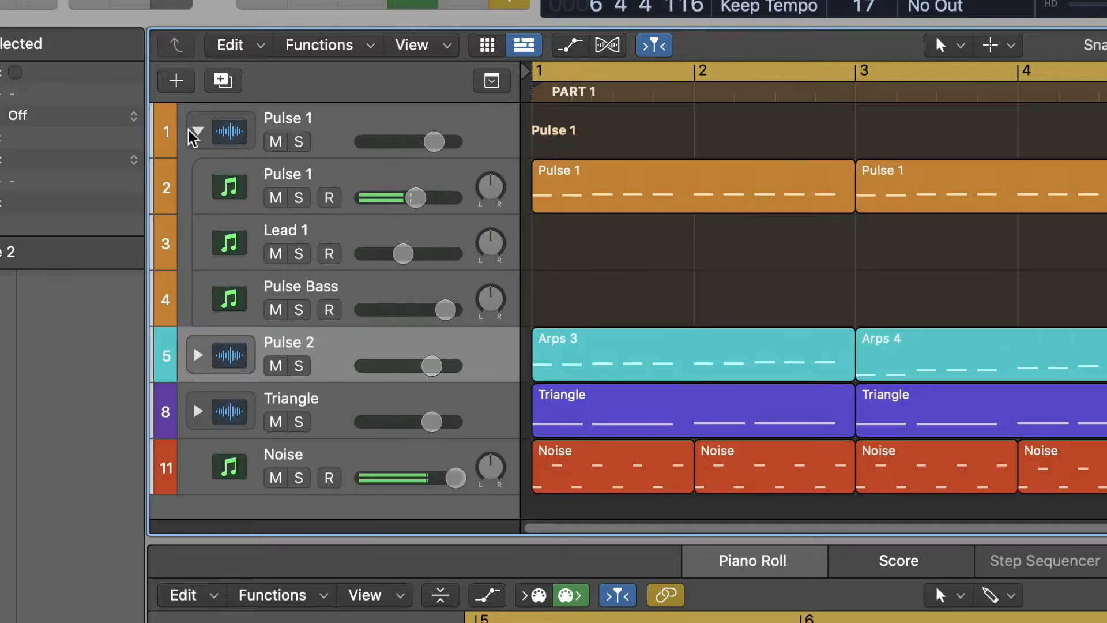
pyautogui.click(192, 350)
pyautogui.scroll(-3, 193, 354)
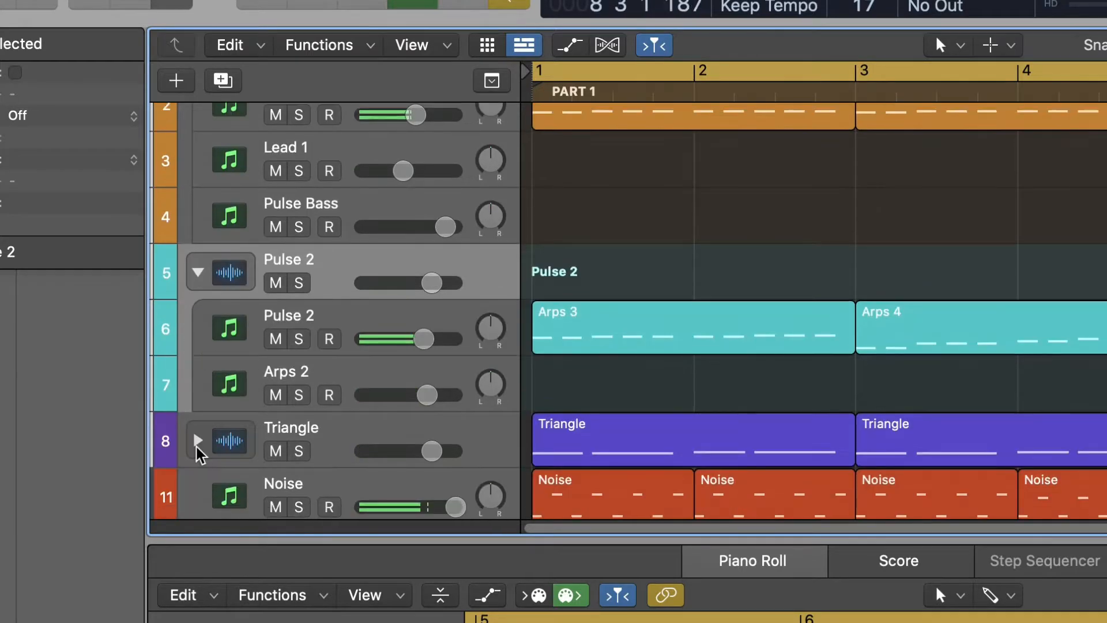
pyautogui.click(197, 441)
pyautogui.scroll(-5, 199, 453)
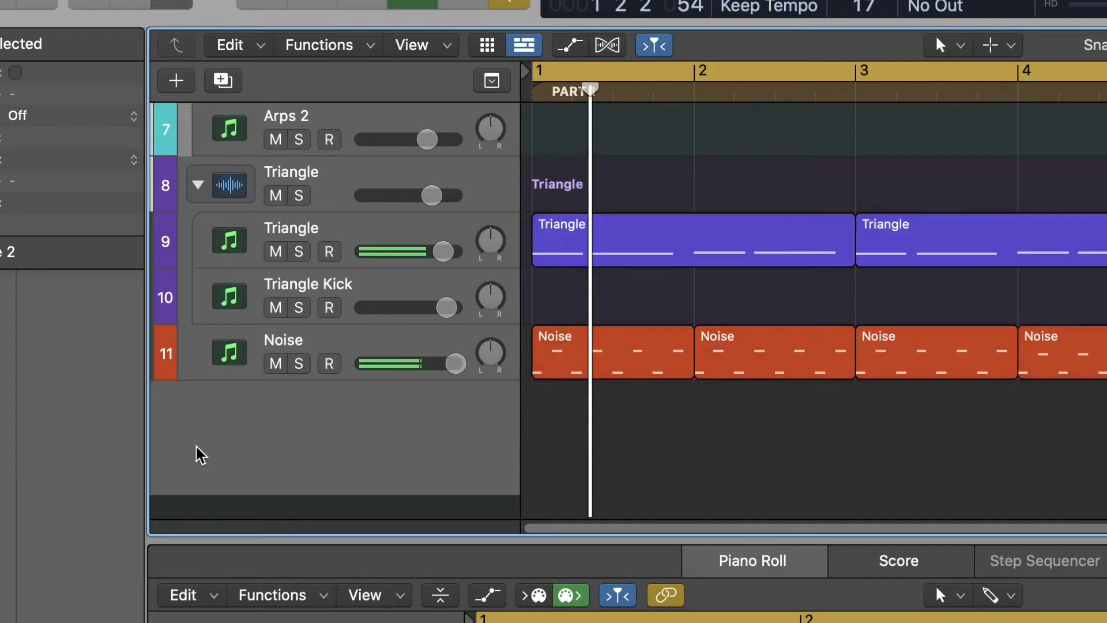
pyautogui.scroll(6, 199, 454)
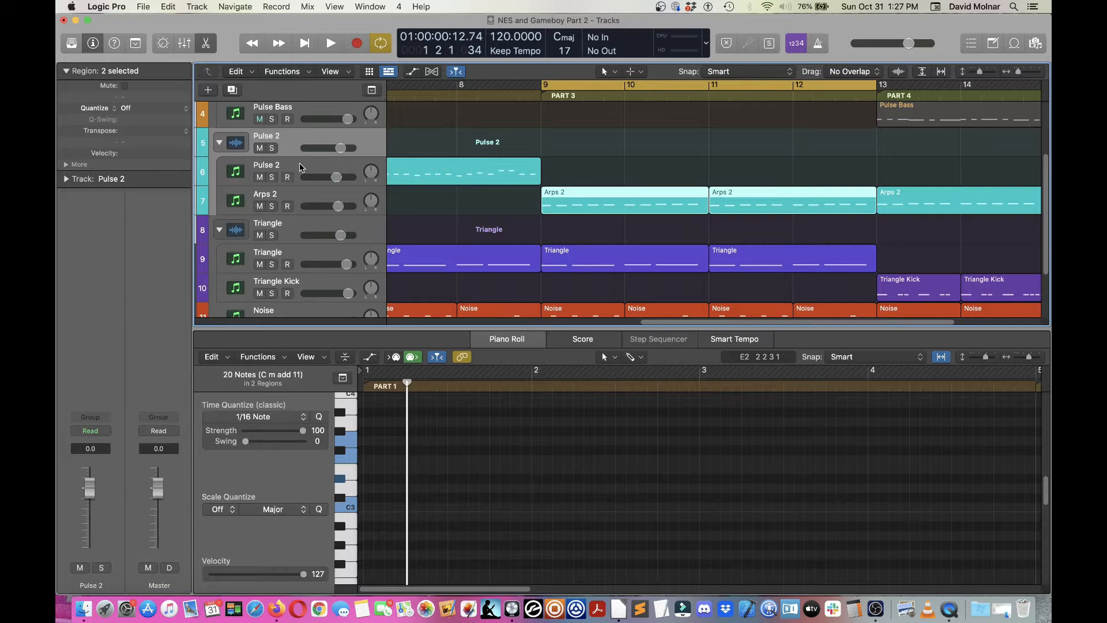
# Step: Select the Arps 2 track, open its Kontakt instrument, view the Generator and Arpeggiator pages, then close it
pyautogui.click(254, 196)
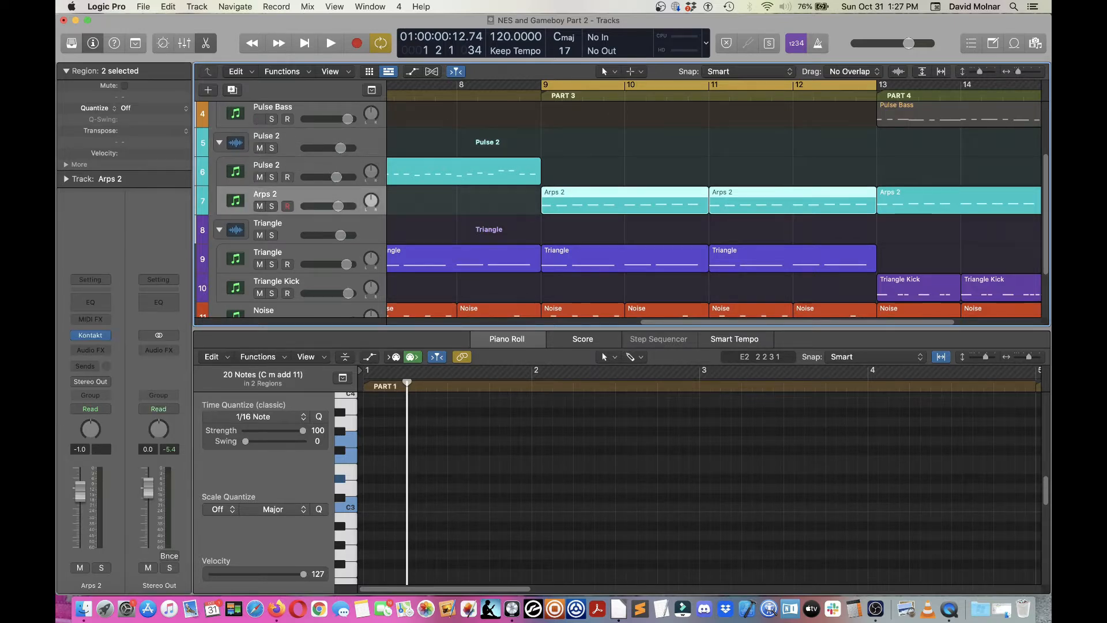
pyautogui.click(90, 335)
pyautogui.moveTo(1028, 33); pyautogui.dragTo(690, 51)
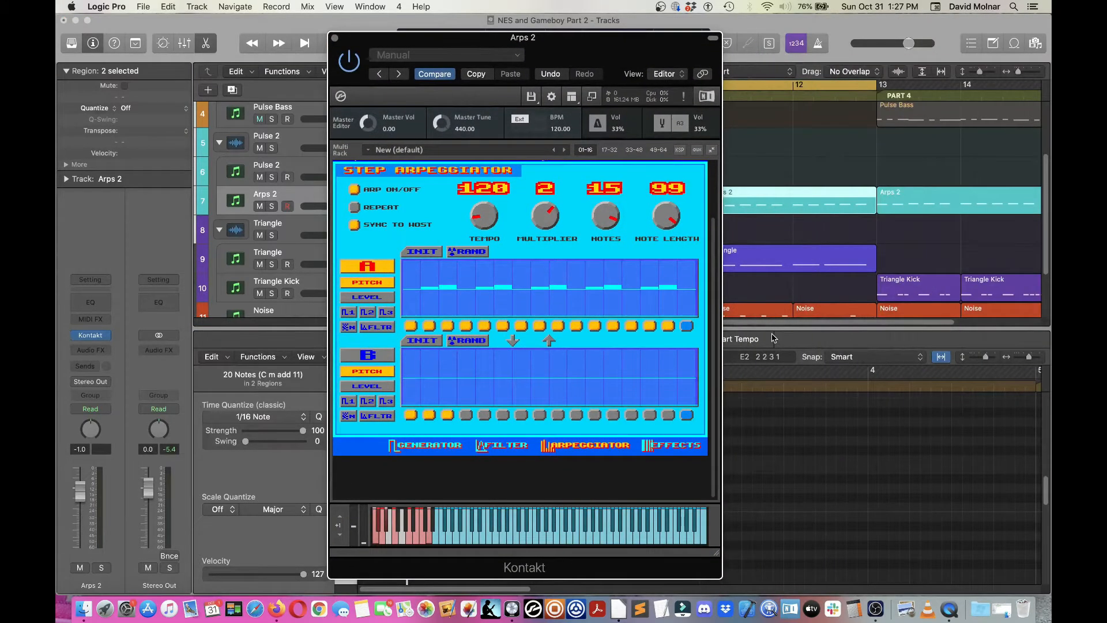
pyautogui.click(407, 445)
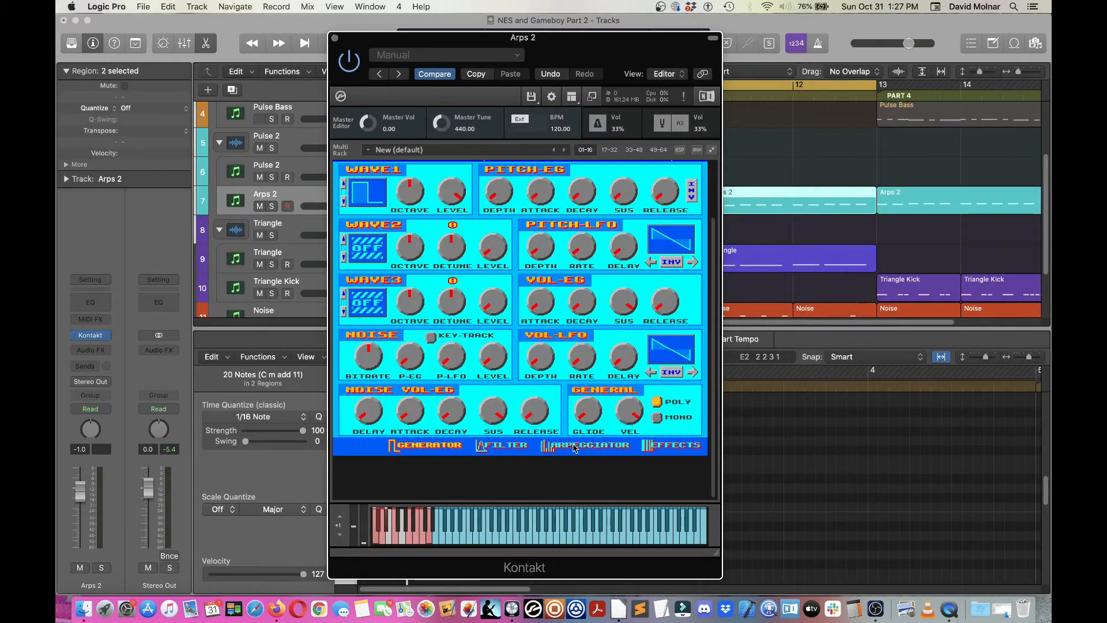
pyautogui.click(574, 447)
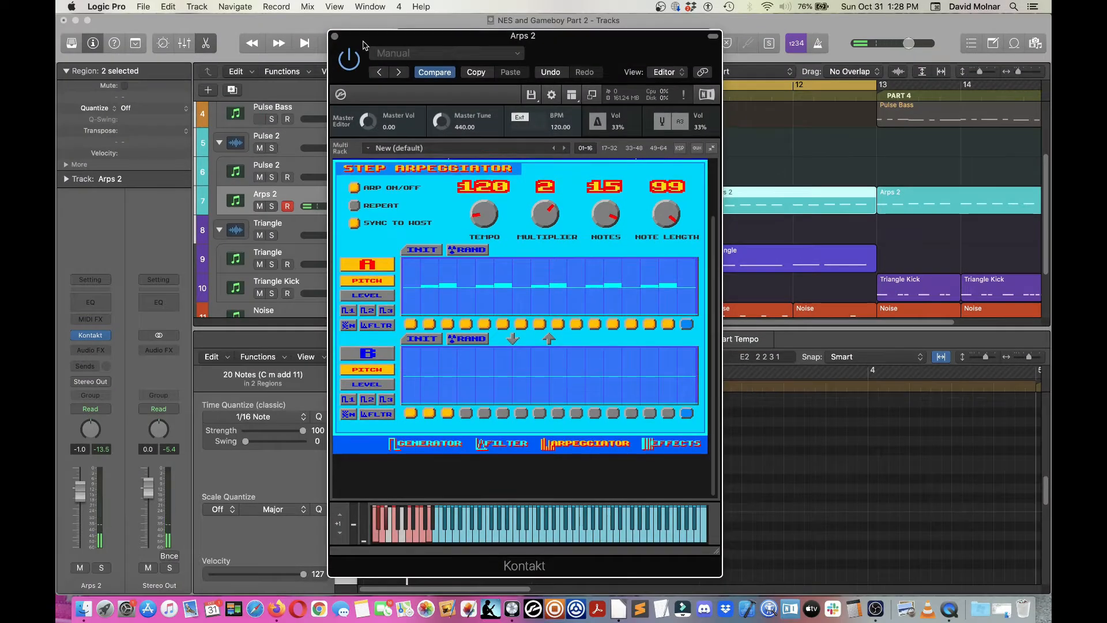
pyautogui.moveTo(363, 42); pyautogui.dragTo(502, 417)
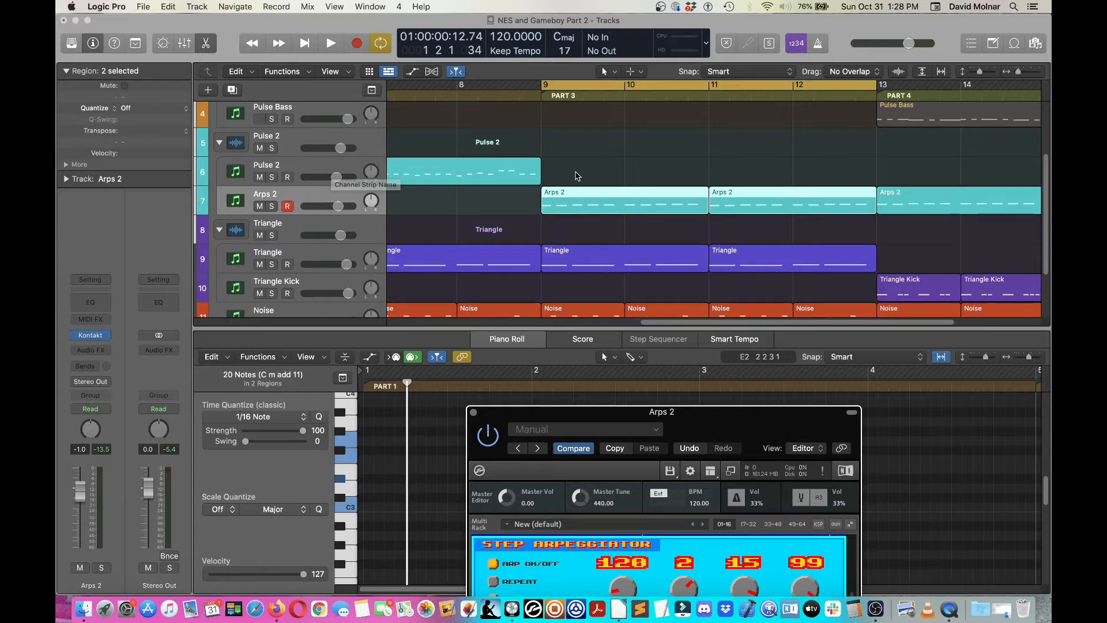
pyautogui.scroll(10, 431, 437)
pyautogui.click(473, 412)
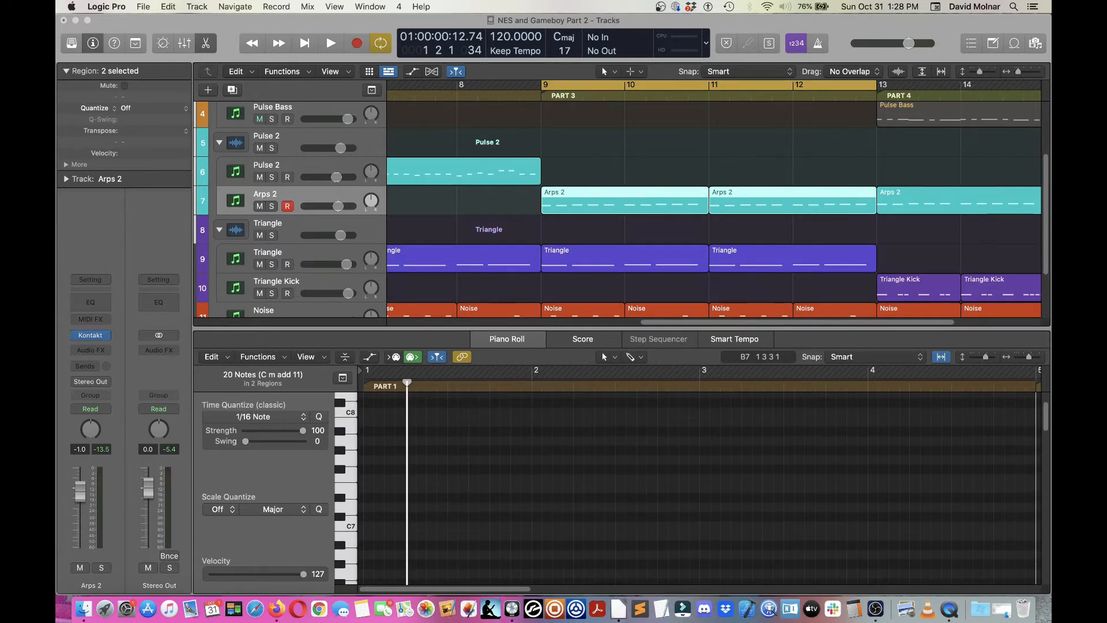
# Step: Play back the arrangement from the start of Part 3 at bar 9, then stop
pyautogui.click(545, 97)
pyautogui.scroll(-10, 484, 437)
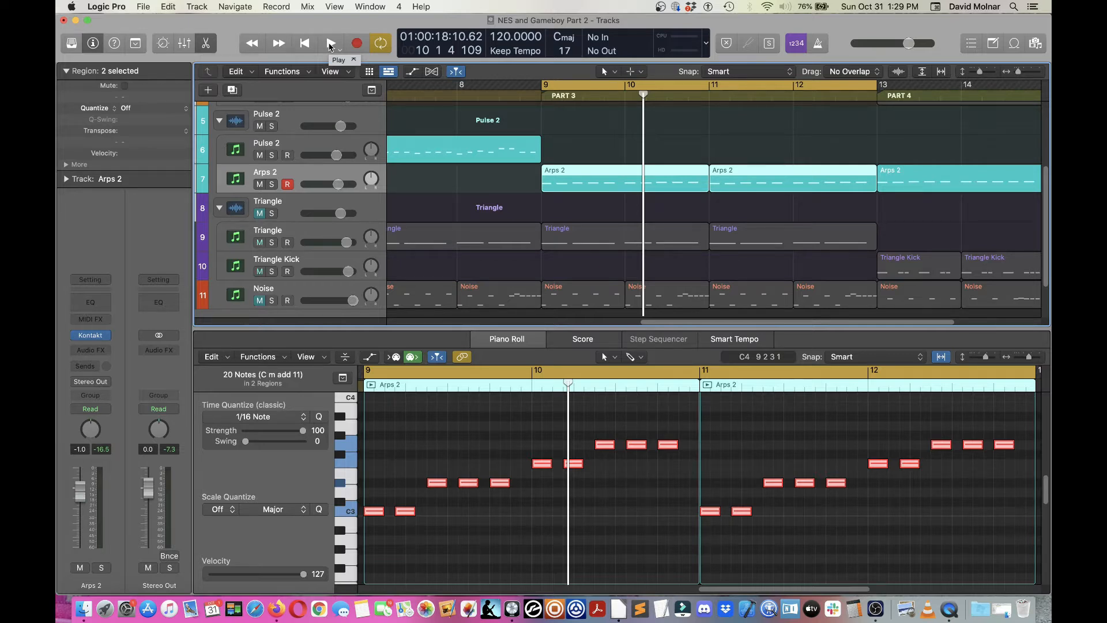
pyautogui.click(331, 46)
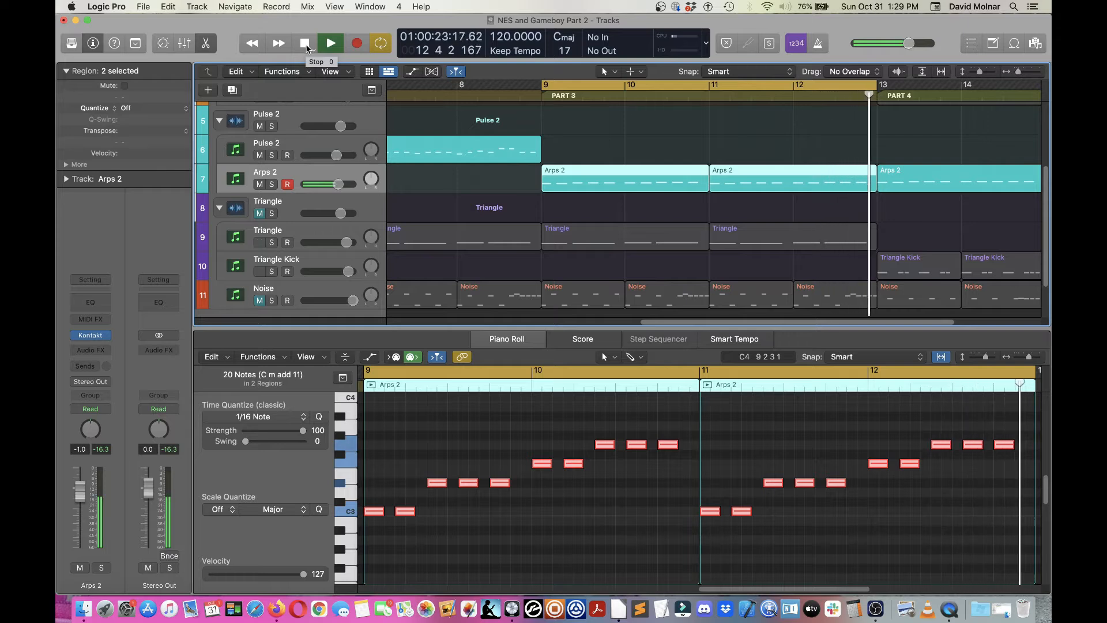
pyautogui.click(306, 48)
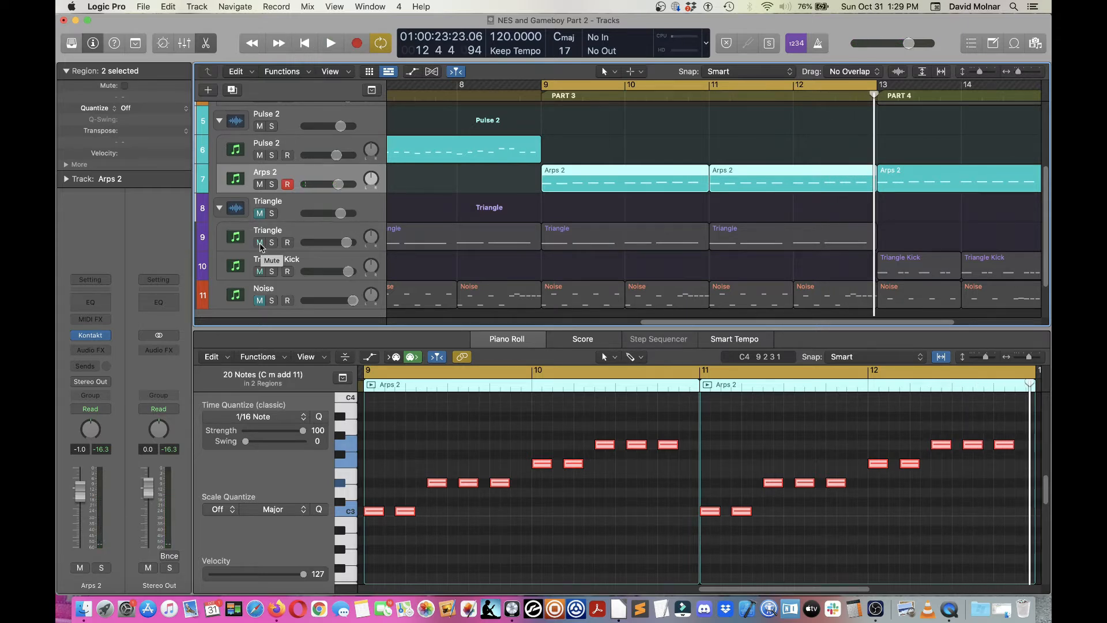
# Step: Unmute the Triangle stack and the Noise track, and play back Part 3
pyautogui.click(259, 213)
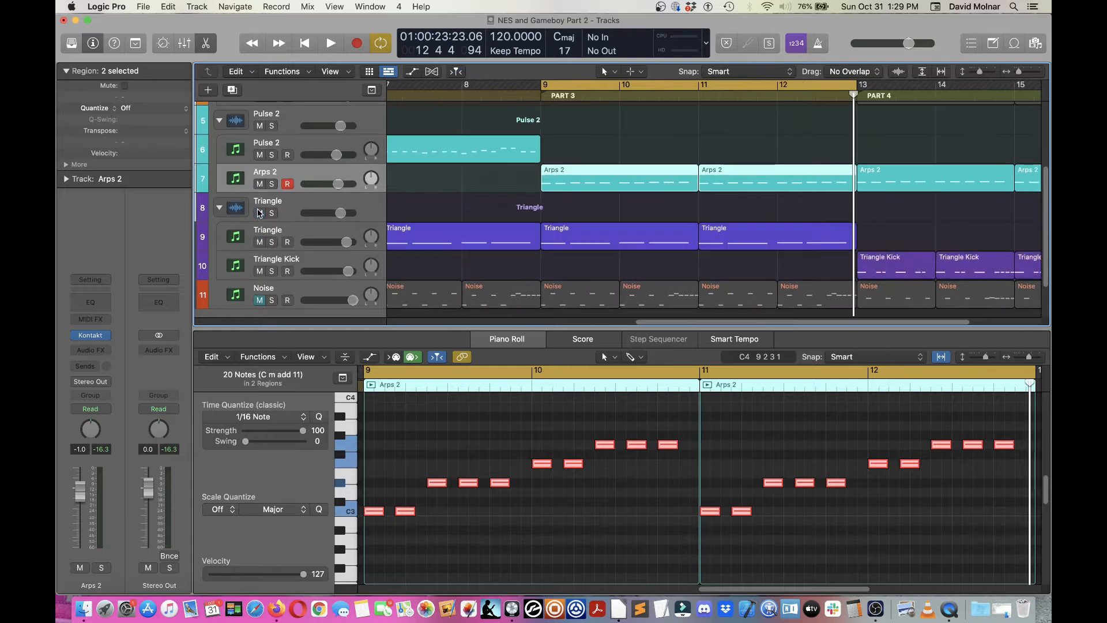
pyautogui.click(259, 300)
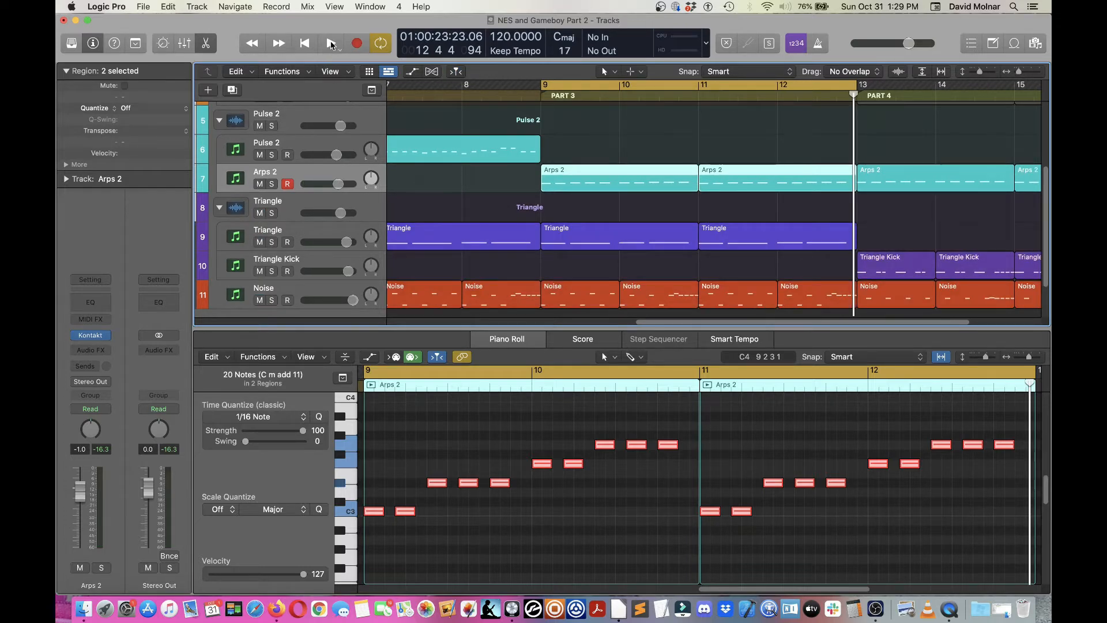
pyautogui.click(330, 43)
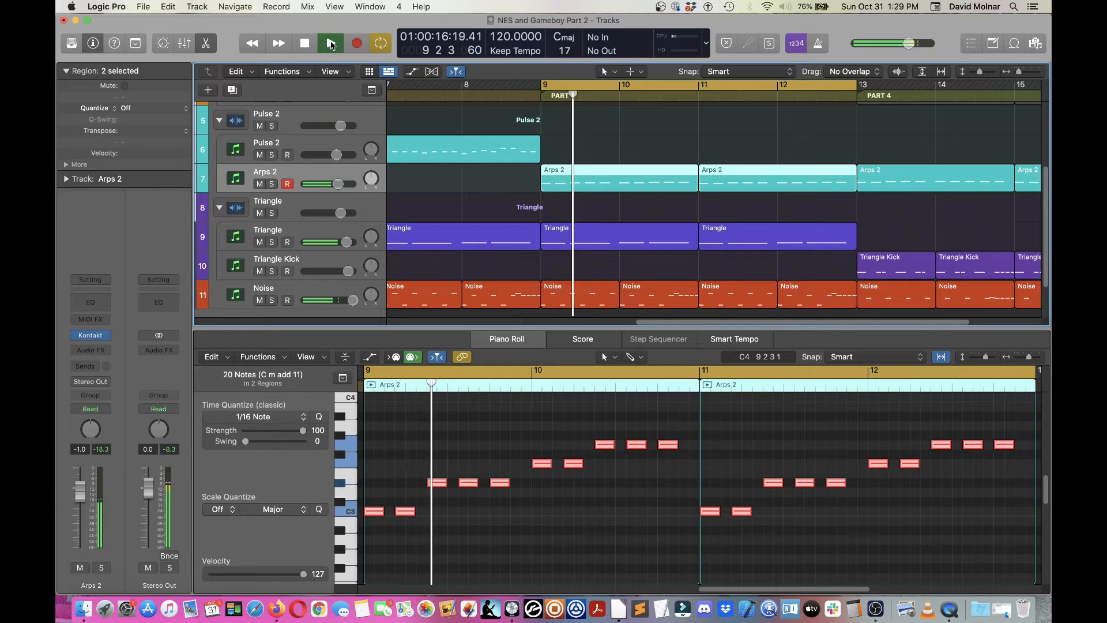
pyautogui.scroll(-2, 340, 201)
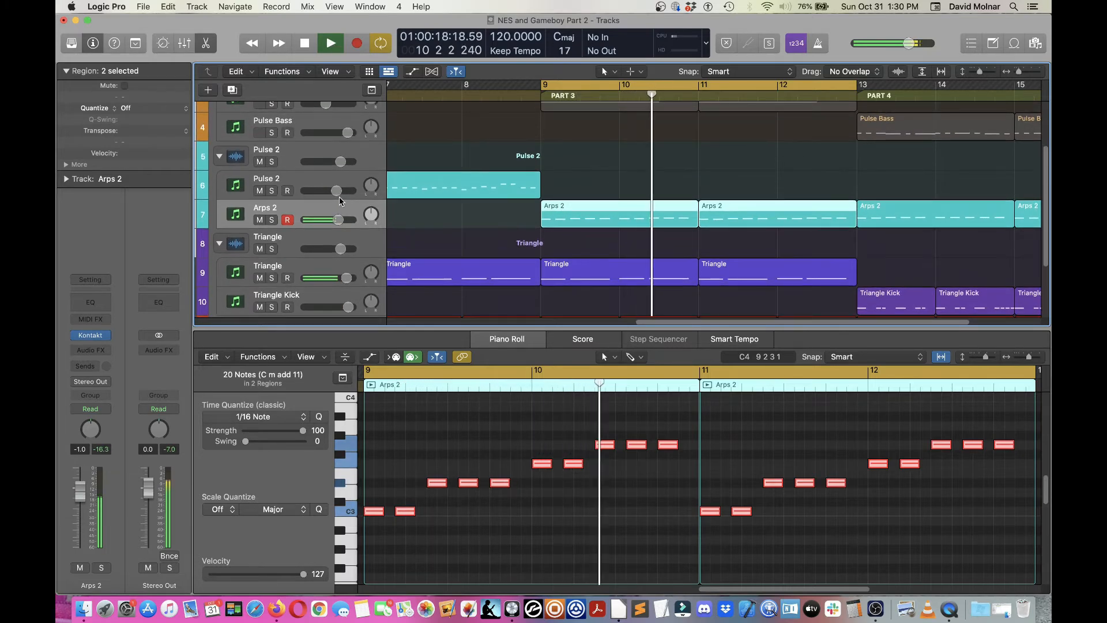
pyautogui.click(305, 45)
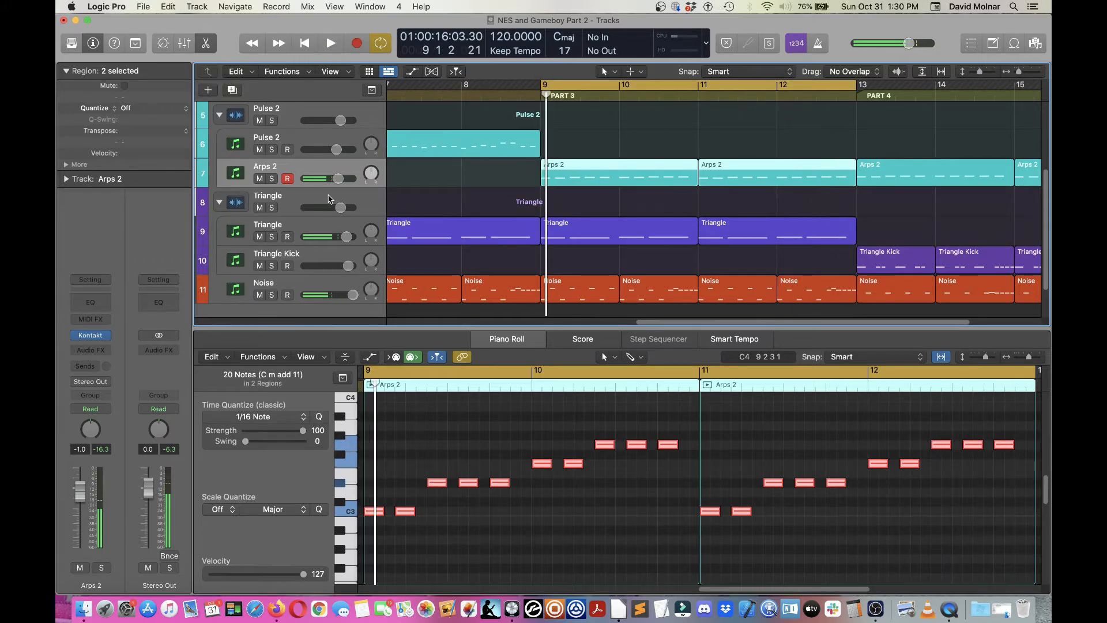
# Step: Unmute the Pulse 1 stack and play back Part 3 again
pyautogui.scroll(5, 328, 199)
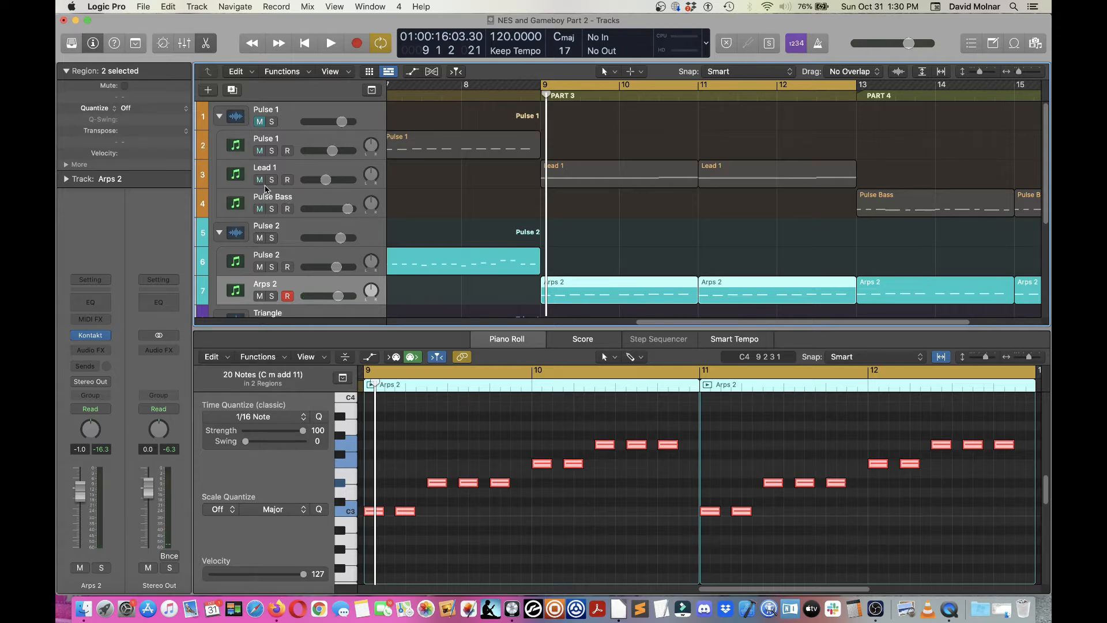
pyautogui.click(260, 121)
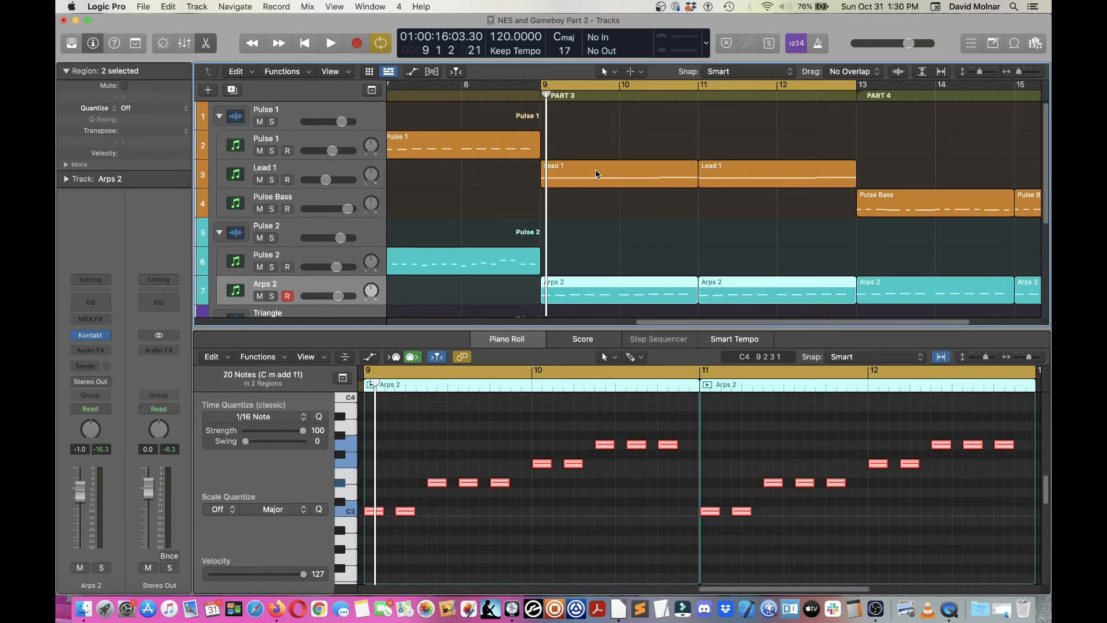
pyautogui.click(331, 44)
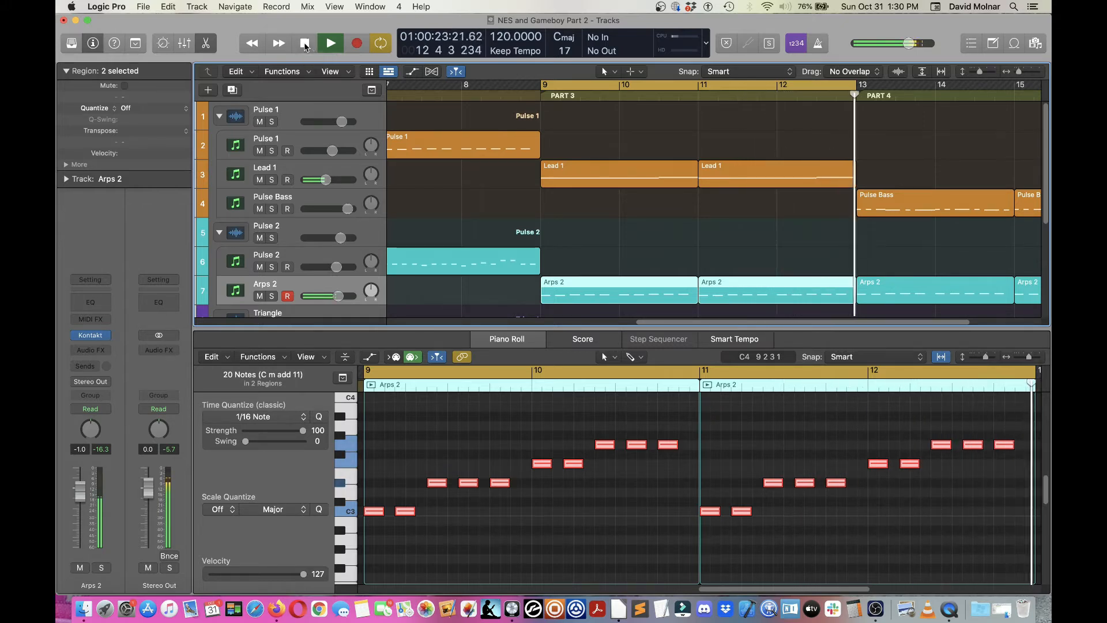
pyautogui.click(305, 46)
# Step: Set the cycle range to bars 13–16 of Part 4 and place the playhead at bar 13
pyautogui.scroll(-2, 492, 194)
pyautogui.scroll(-1, 491, 194)
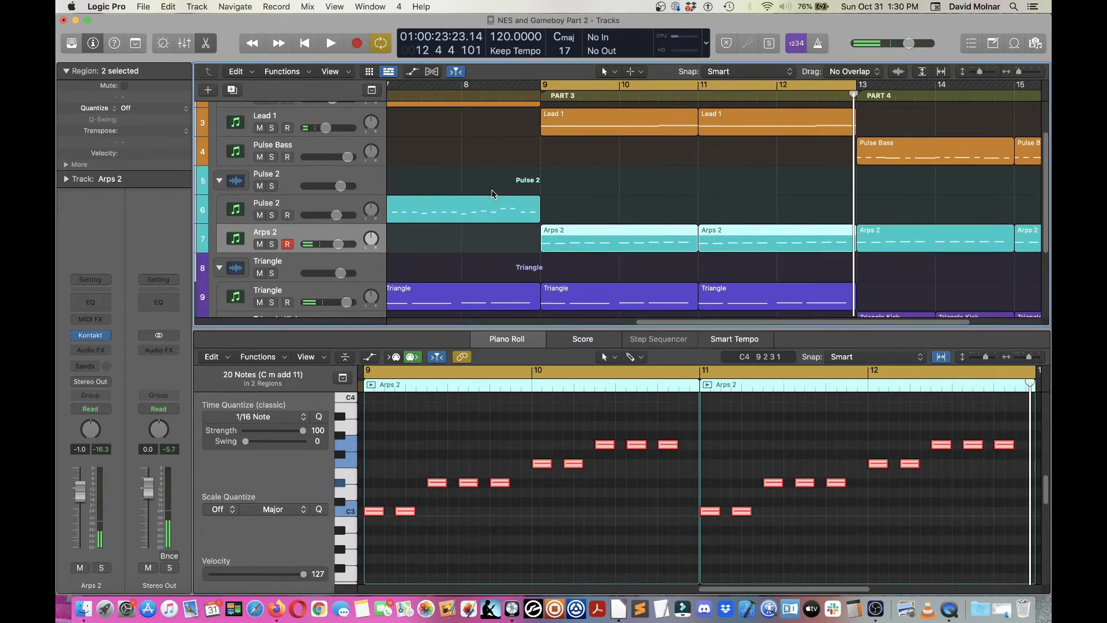
pyautogui.hscroll(3, 524, 265)
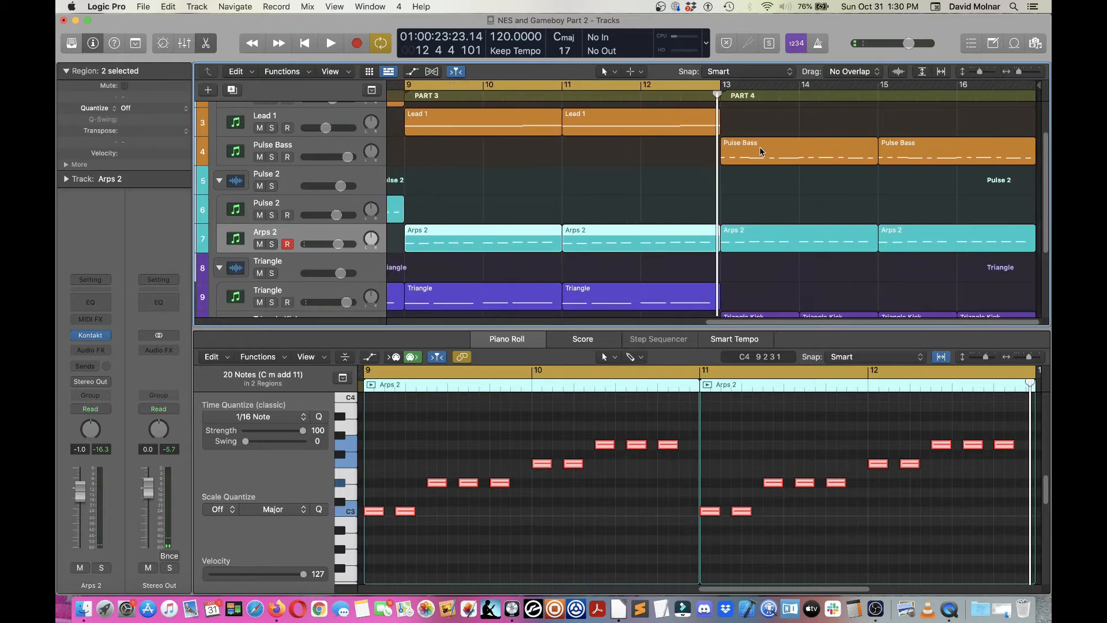
pyautogui.moveTo(731, 86); pyautogui.dragTo(1022, 84)
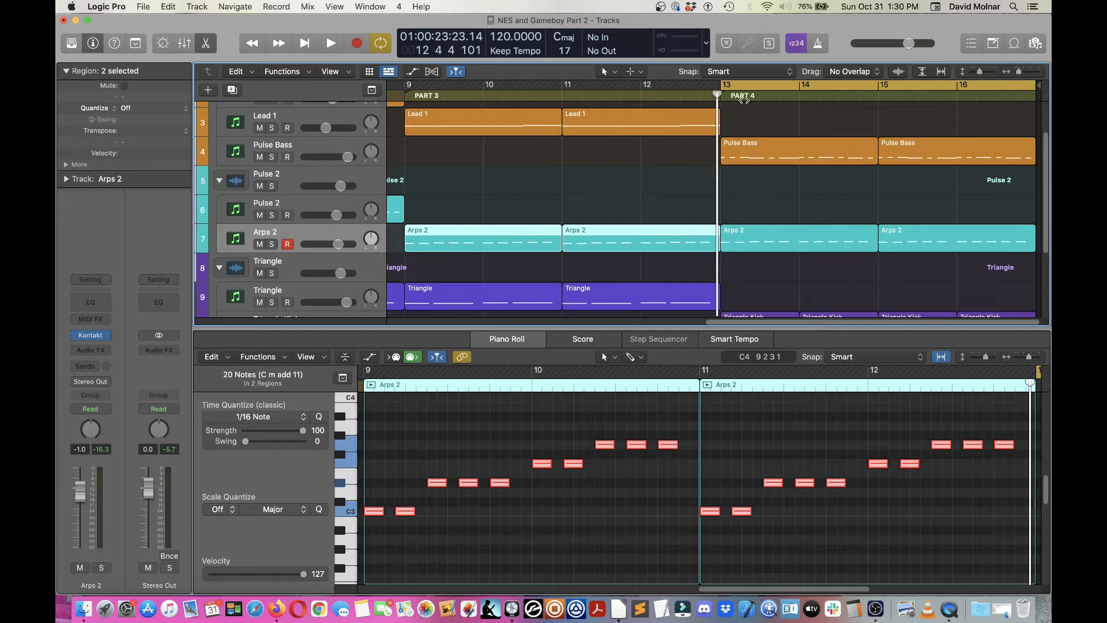
pyautogui.moveTo(715, 96); pyautogui.dragTo(719, 96)
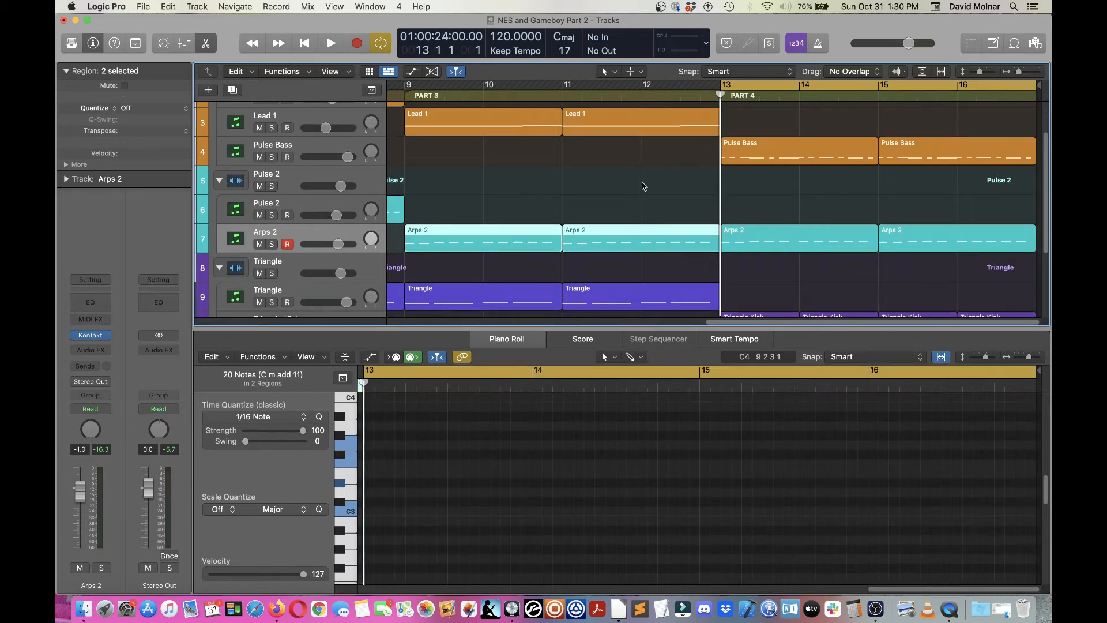
# Step: Mute the Triangle track and the Noise track
pyautogui.scroll(-5, 643, 186)
pyautogui.scroll(1, 643, 185)
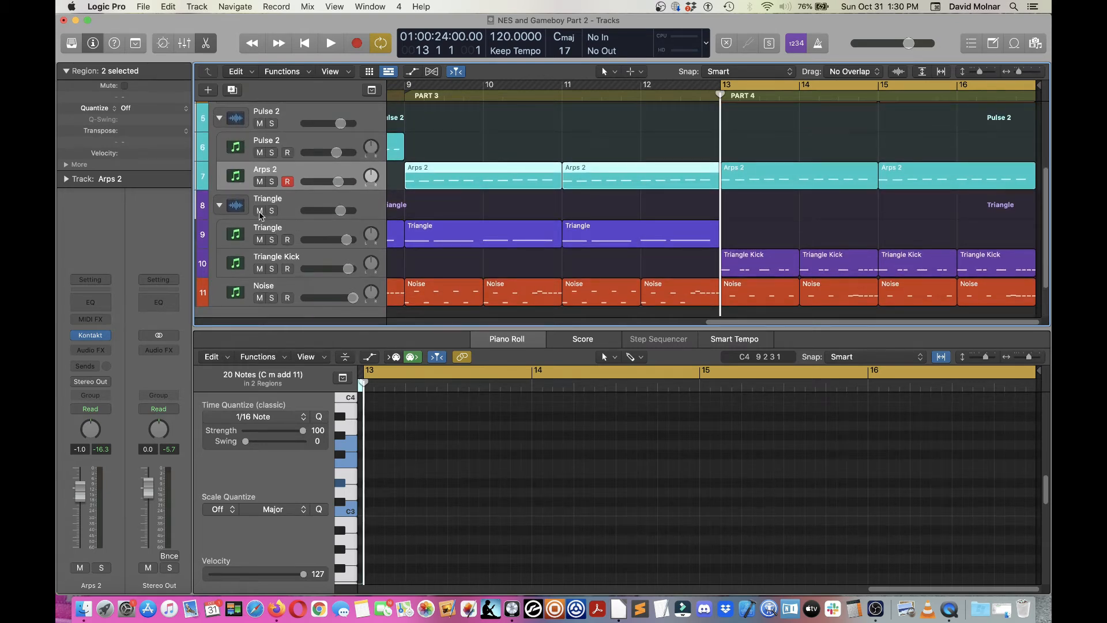
pyautogui.click(260, 239)
pyautogui.click(259, 298)
pyautogui.scroll(4, 333, 206)
pyautogui.scroll(-5, 333, 206)
# Step: Select the two Arps 2 regions in Part 4 and play back the section, then stop
pyautogui.click(836, 138)
pyautogui.keyDown('shift'); pyautogui.click(899, 137); pyautogui.keyUp('shift')
pyautogui.press('space')
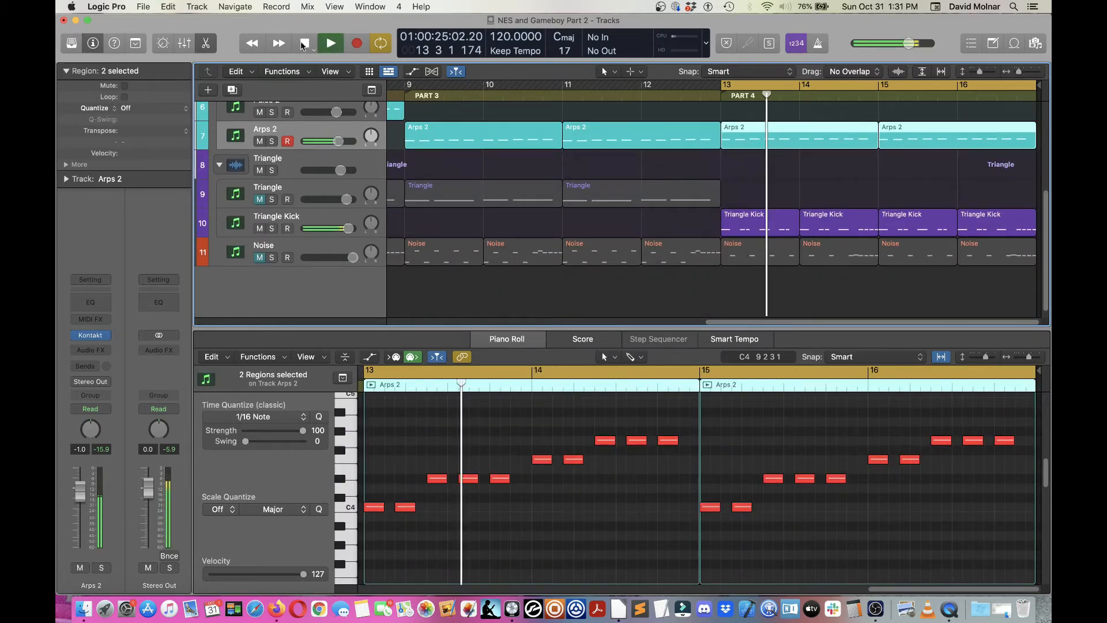
pyautogui.click(331, 44)
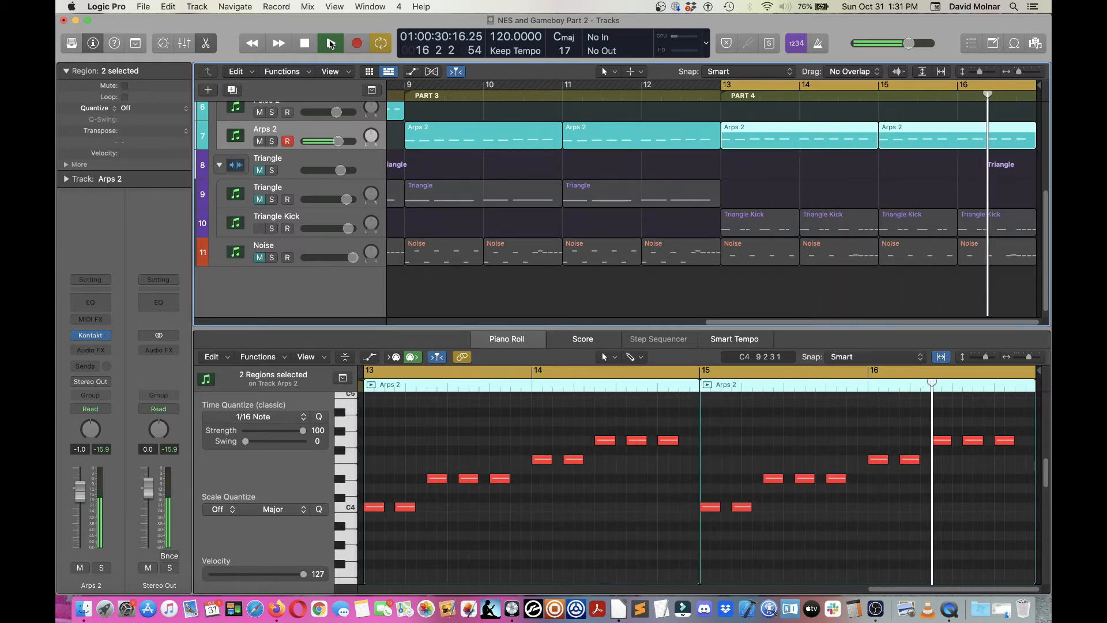
pyautogui.click(305, 44)
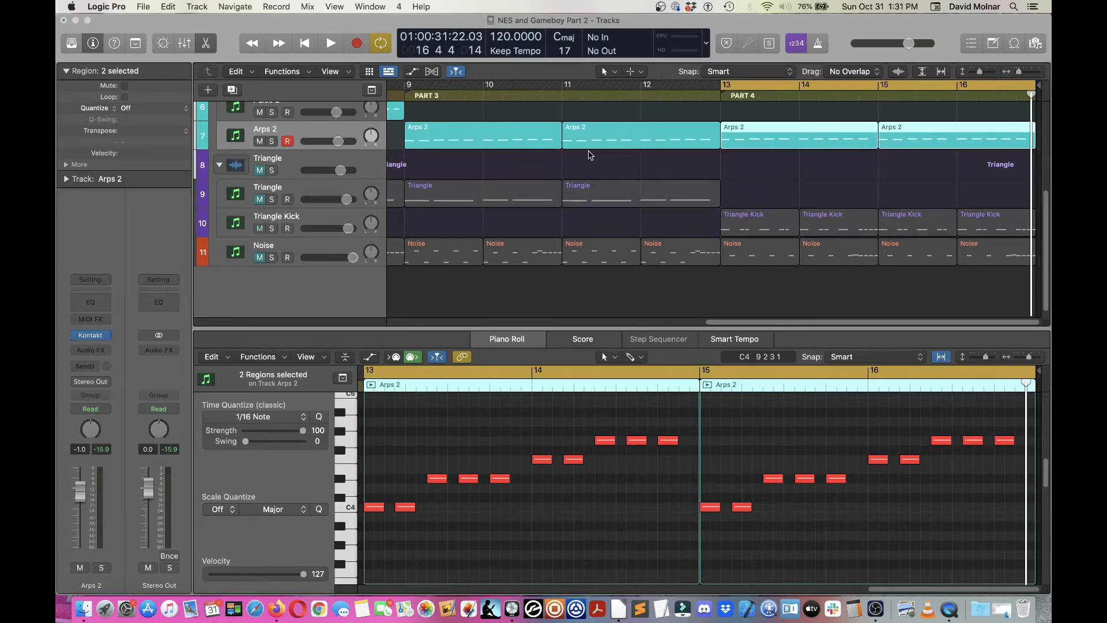
# Step: Select the Triangle Kick track and inspect its Kontakt High Score instrument, then close the window
pyautogui.click(304, 219)
pyautogui.click(260, 229)
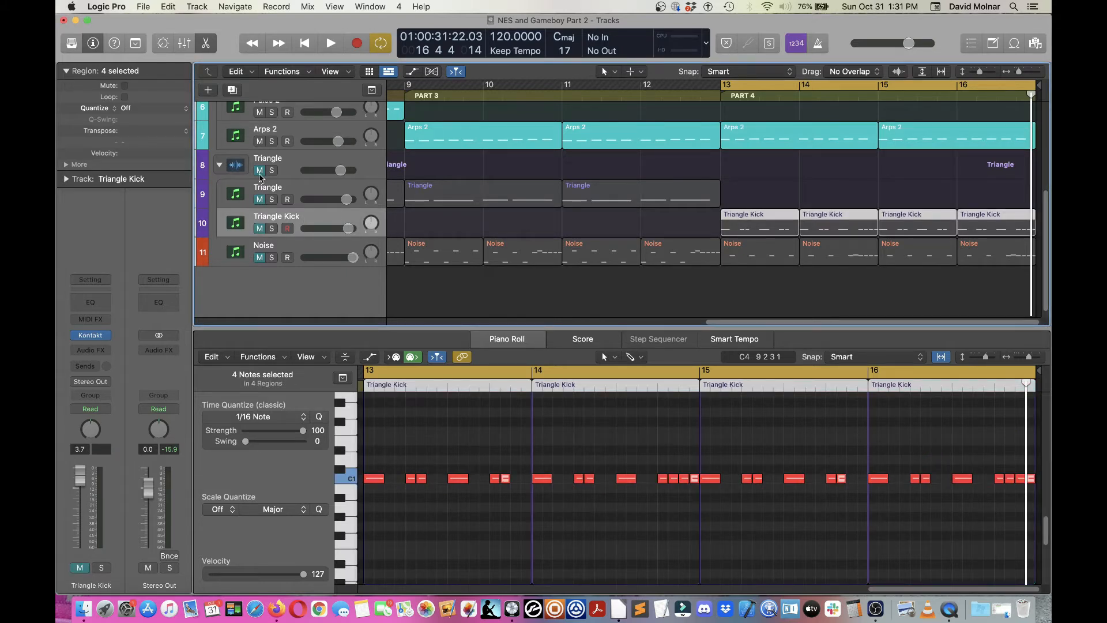
pyautogui.click(260, 228)
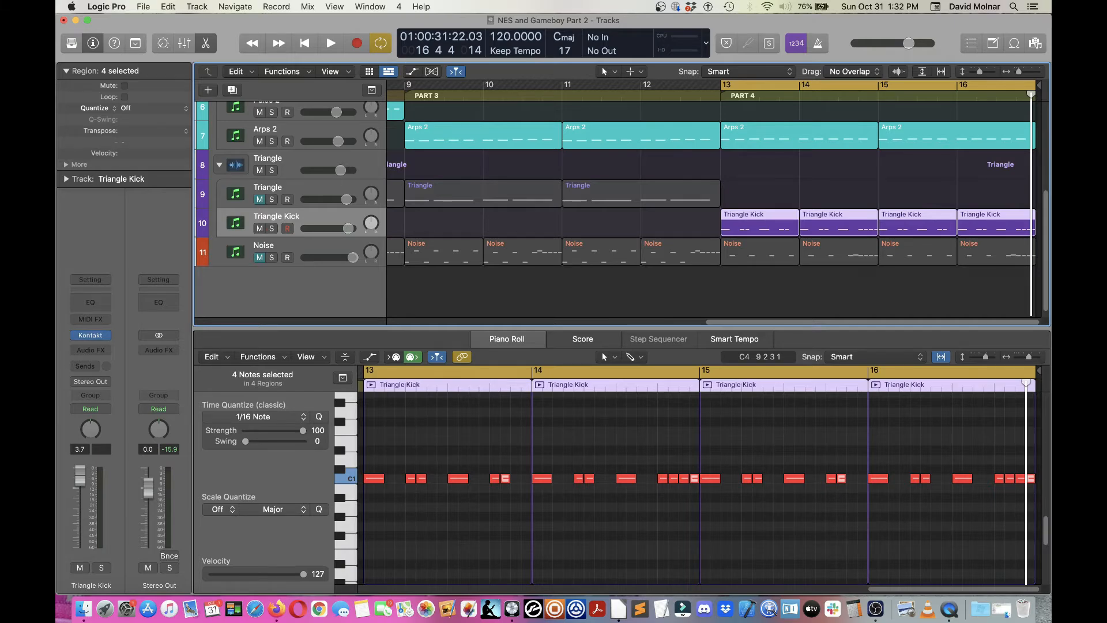
pyautogui.click(90, 335)
pyautogui.moveTo(652, 38); pyautogui.dragTo(565, 34)
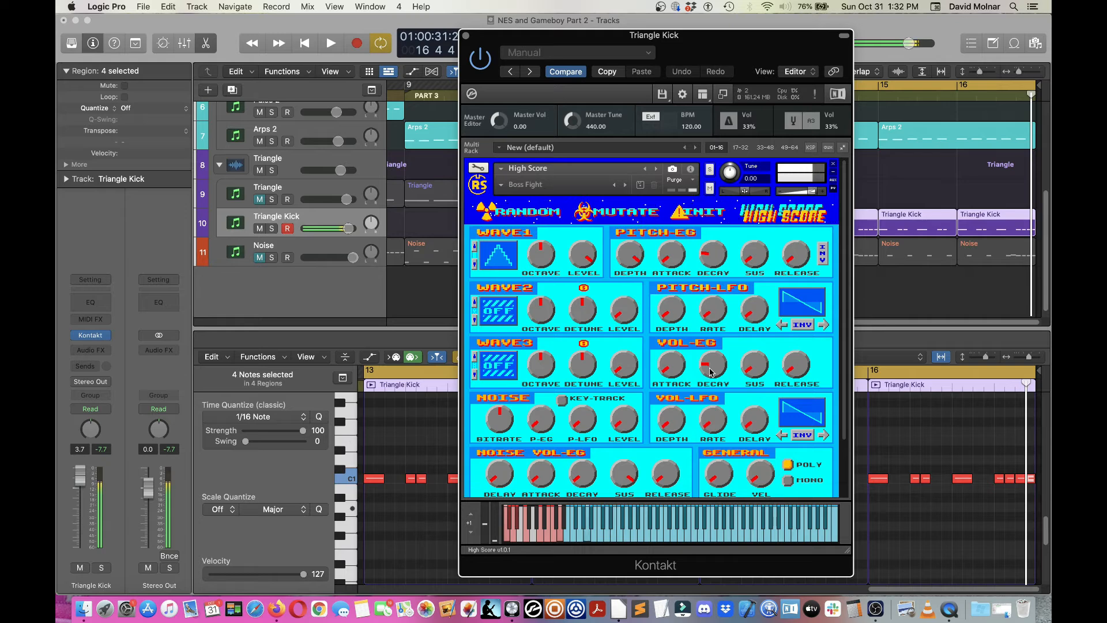
pyautogui.moveTo(506, 34); pyautogui.dragTo(1079, 34)
pyautogui.moveTo(1079, 104); pyautogui.dragTo(1106, 104)
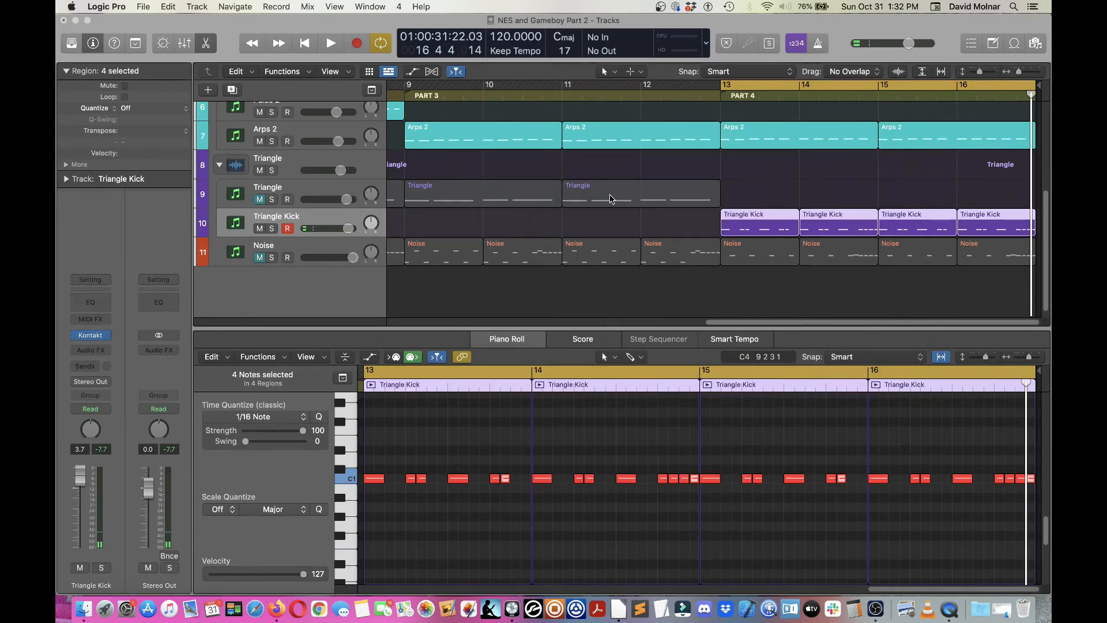
# Step: Unmute the Noise track and play back Part 4
pyautogui.click(259, 257)
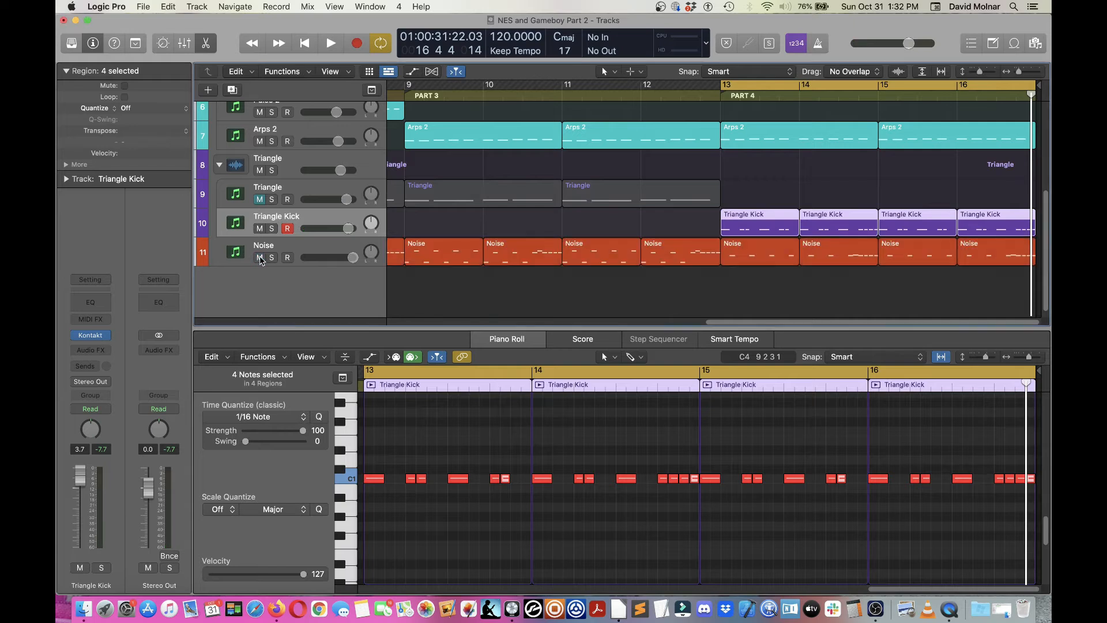
pyautogui.click(330, 44)
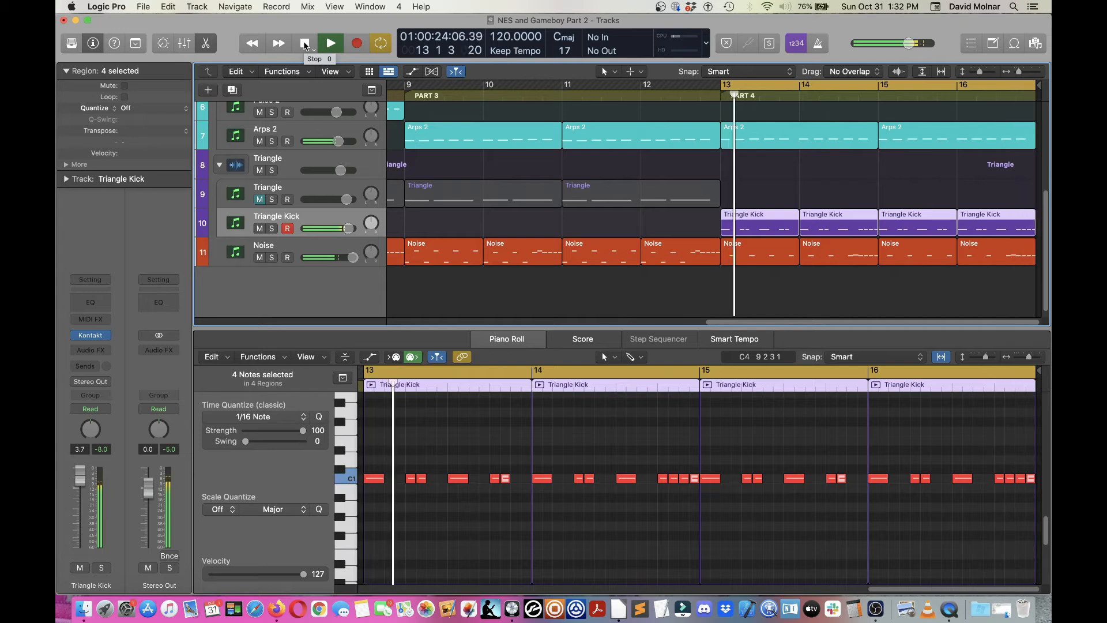
# Step: Stop playback, open the Pulse Bass track's Kontakt High Score Funk Bass instrument, audition it, then close the window
pyautogui.click(305, 45)
pyautogui.scroll(4, 634, 156)
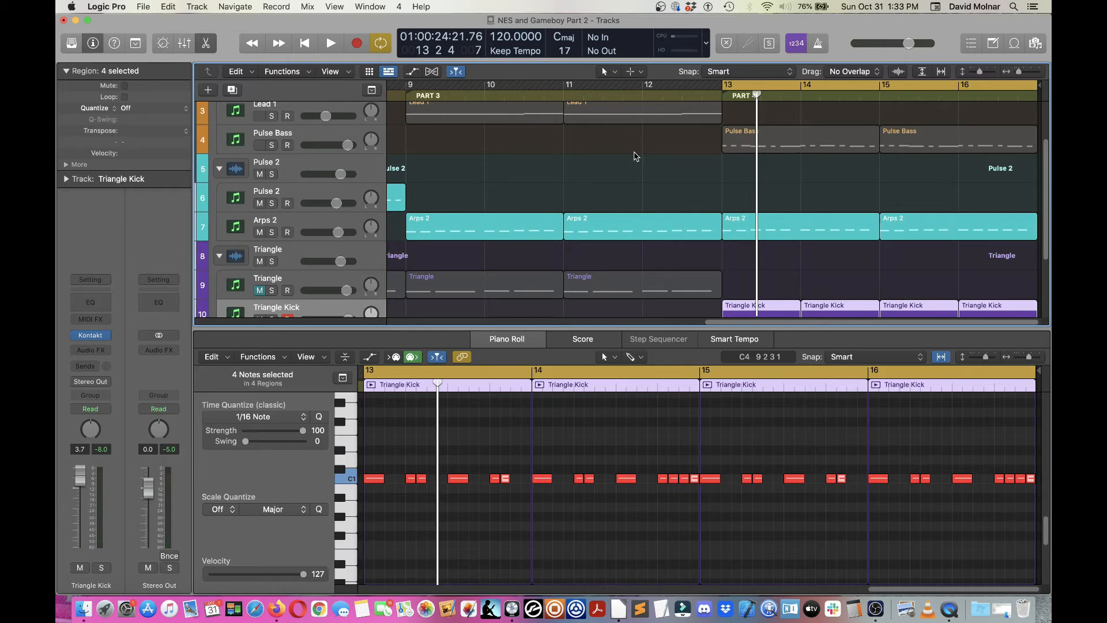
pyautogui.scroll(2, 634, 156)
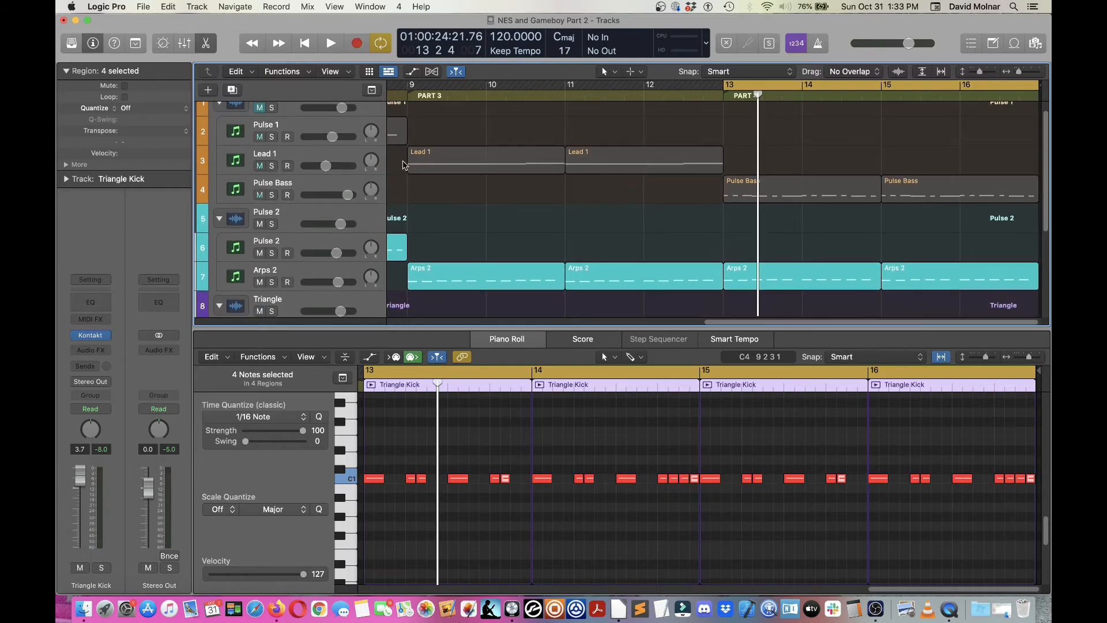
pyautogui.click(259, 109)
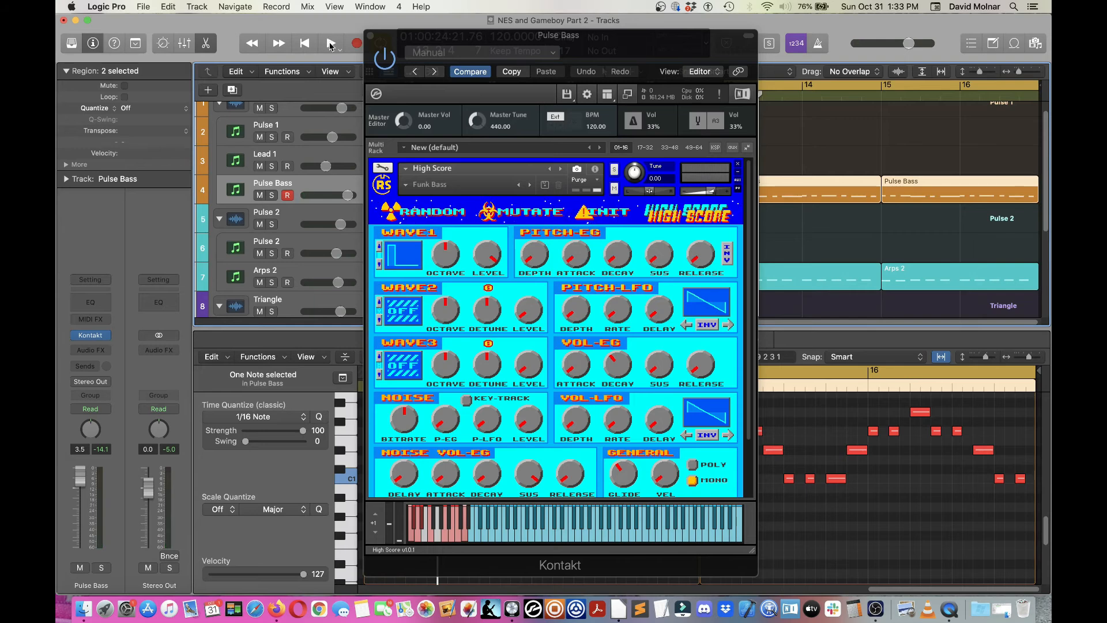
pyautogui.click(331, 44)
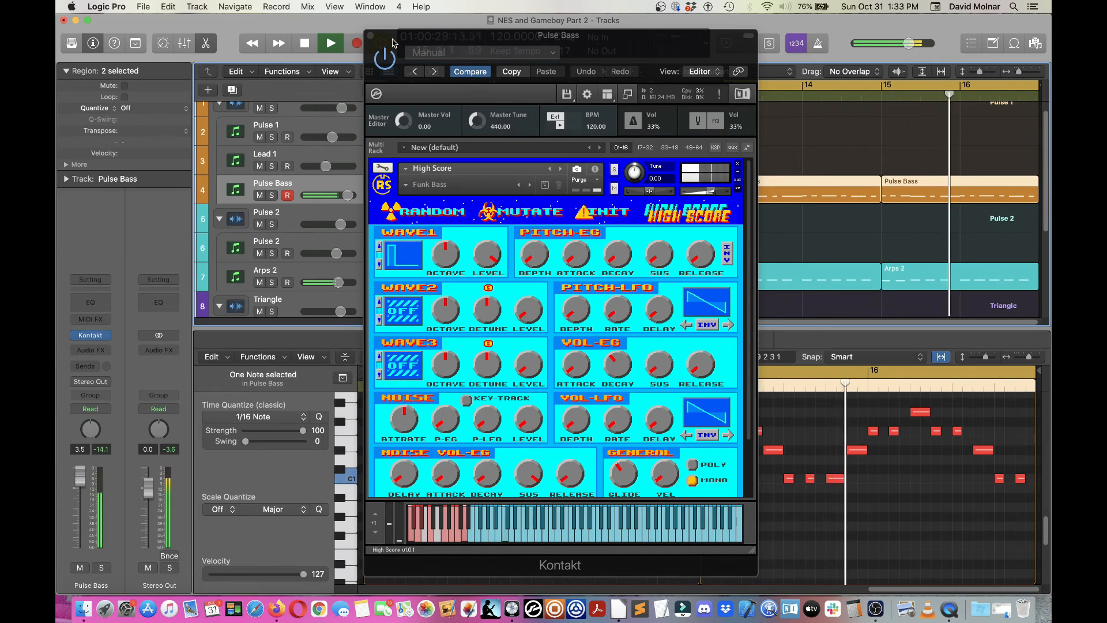
pyautogui.click(370, 36)
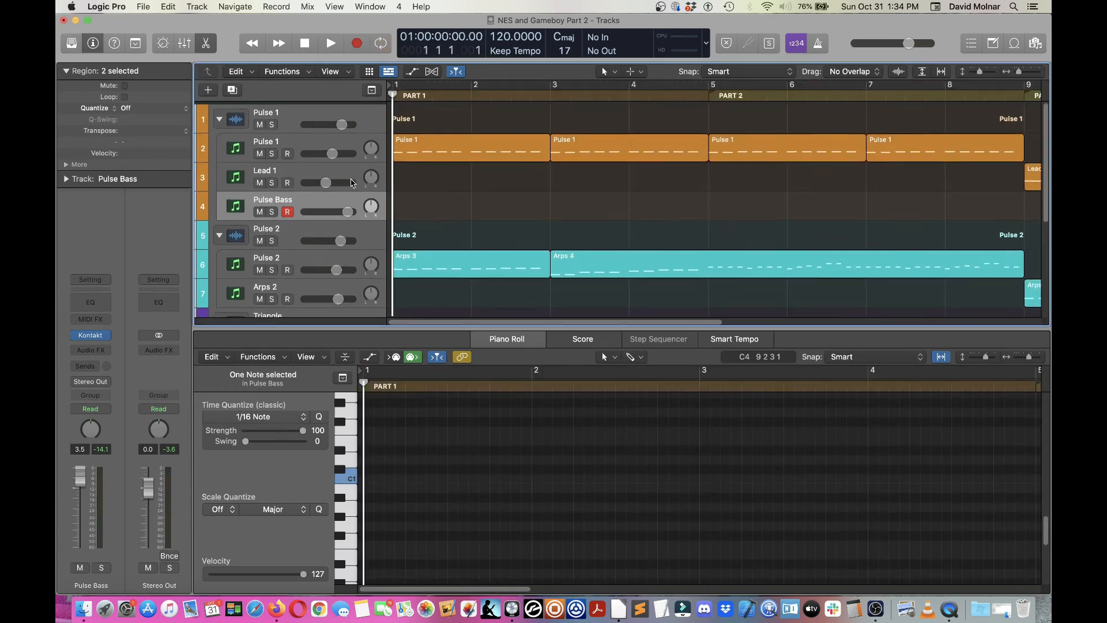
# Step: Play the song from the beginning and follow the tracks through Part 3 into Part 4
pyautogui.scroll(-1, 351, 183)
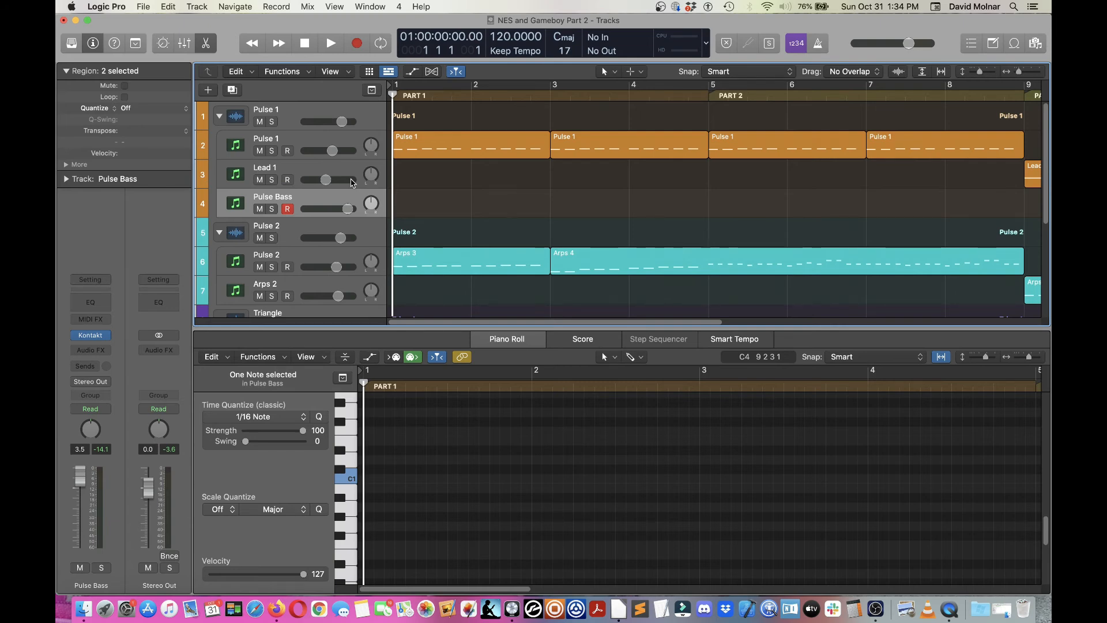
pyautogui.click(328, 46)
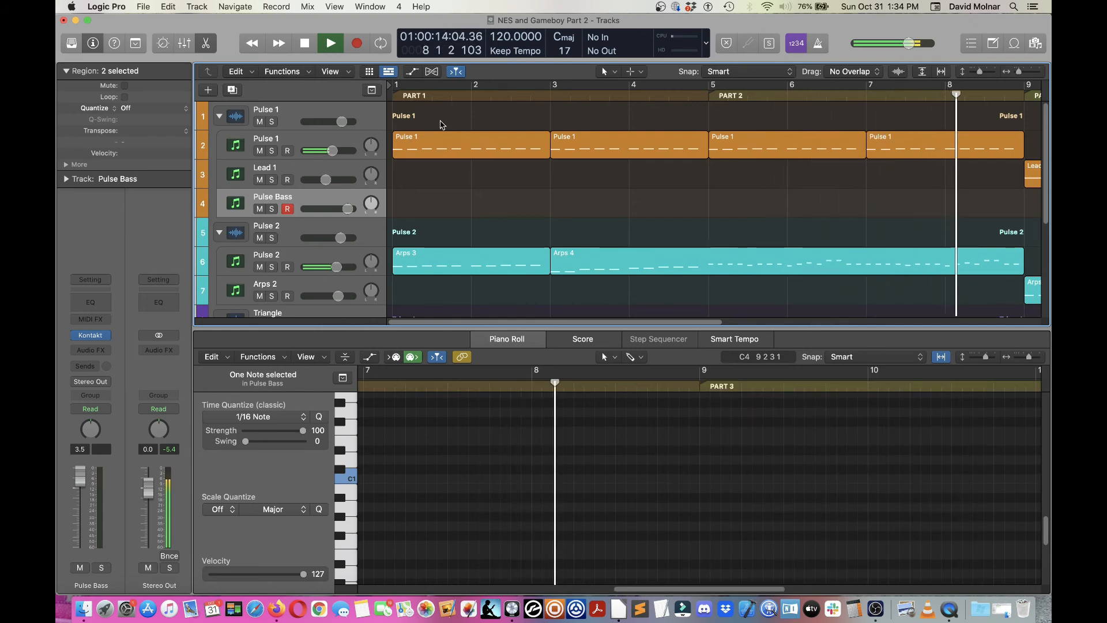
pyautogui.scroll(-1, 441, 125)
pyautogui.scroll(-2, 441, 125)
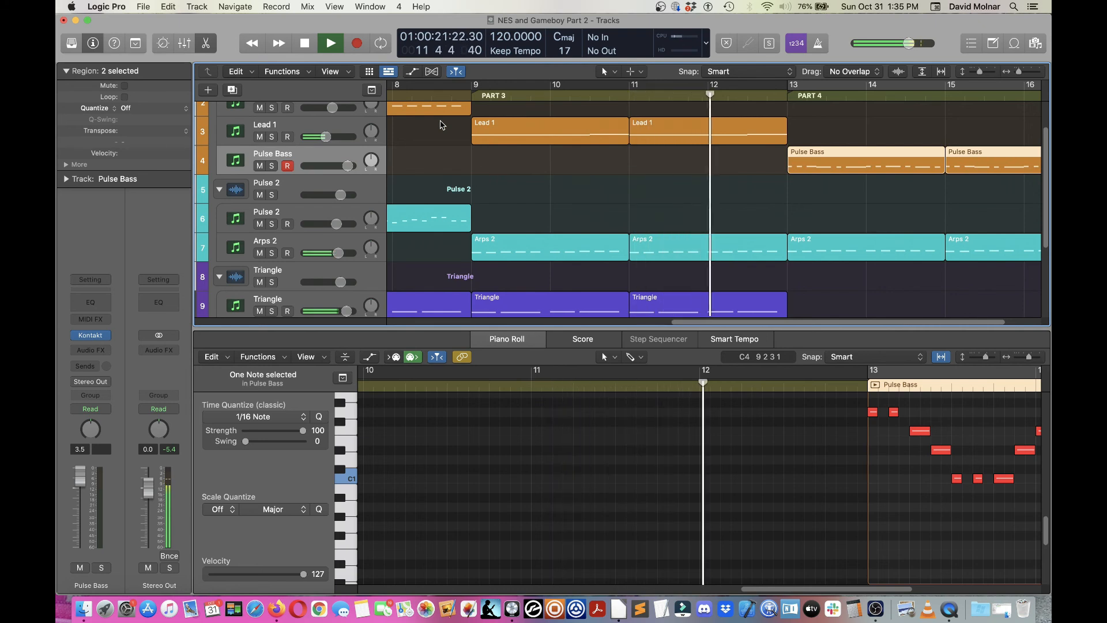
pyautogui.scroll(-3, 441, 125)
pyautogui.scroll(-1, 441, 124)
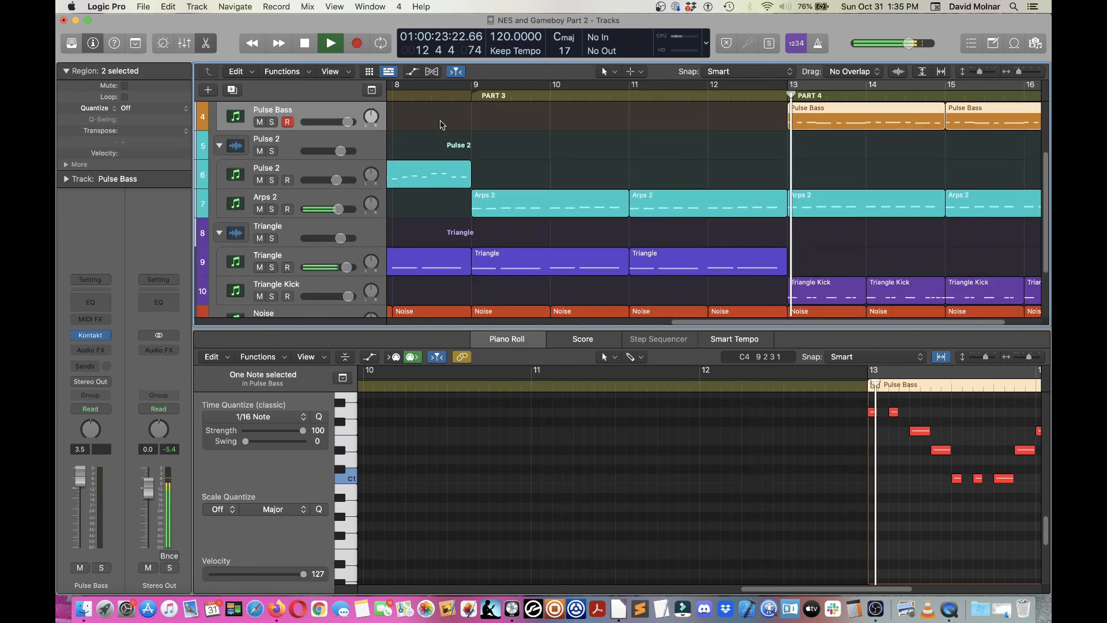